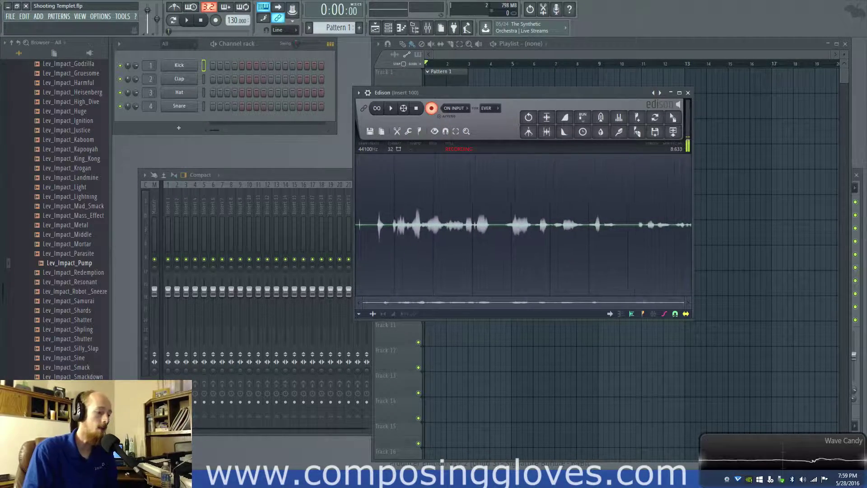
- Switch to the other FL Studio project and bring the Edison window holding the Lev_Impact_Pump audio to the front
key("alt+Tab")
key("alt+Tab")
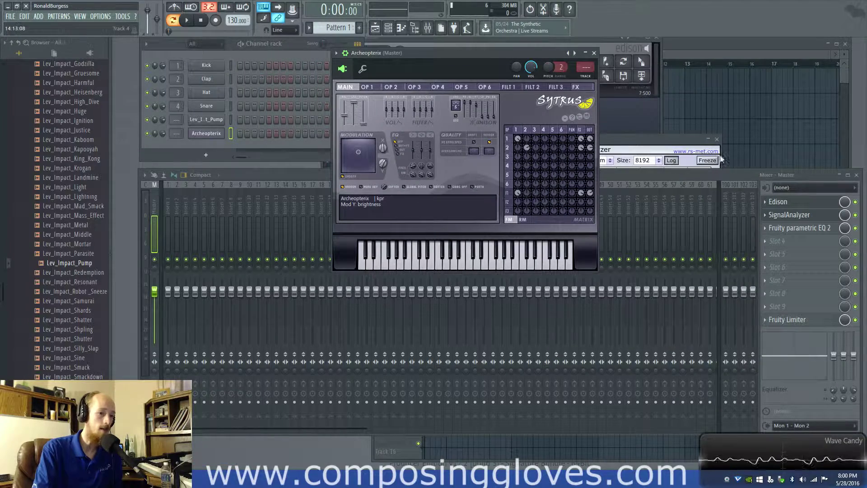
left_click(709, 150)
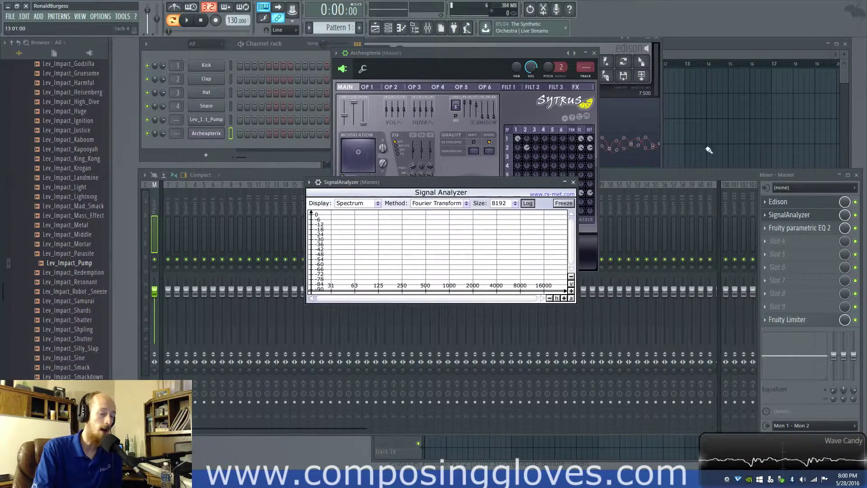
left_click(679, 177)
left_click(582, 41)
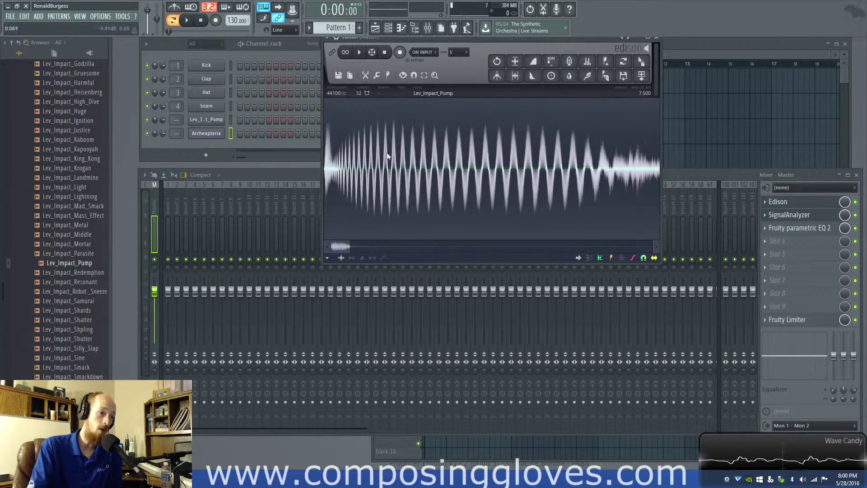
- Shift the Archeopterix Sytrus window aside and clear the existing audio from Edison on the master track
left_click(223, 135)
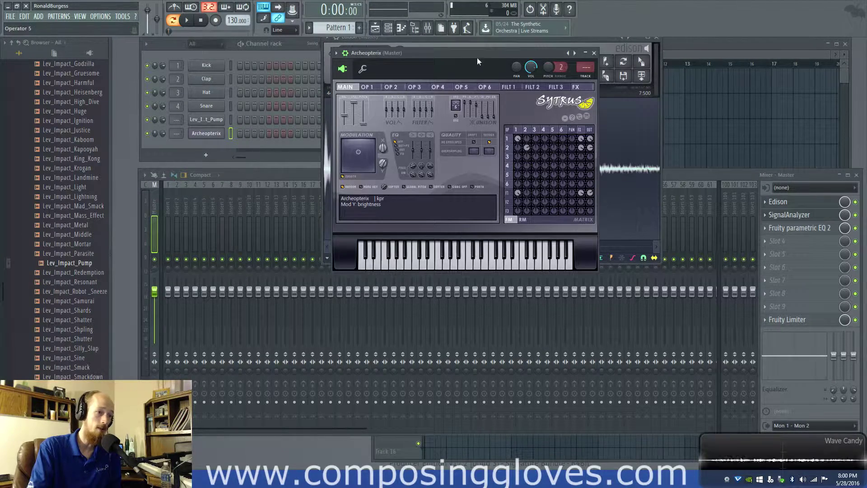
left_click_drag(476, 58, 457, 57)
left_click(599, 40)
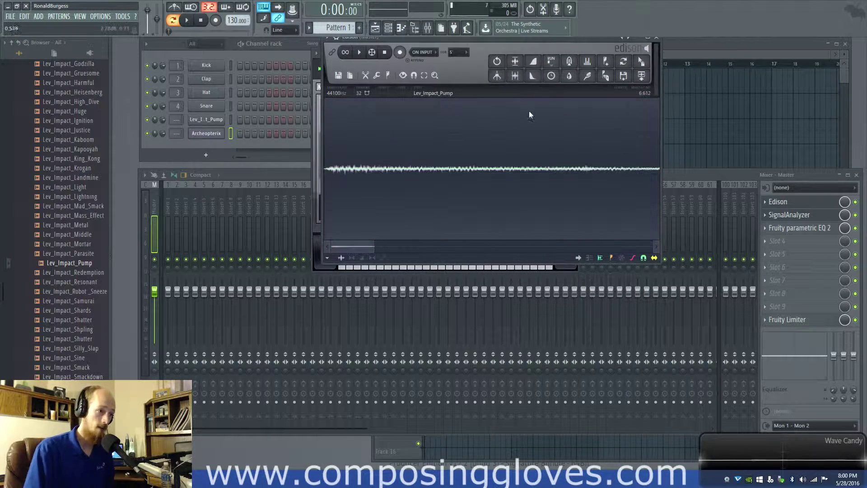
left_click(501, 118)
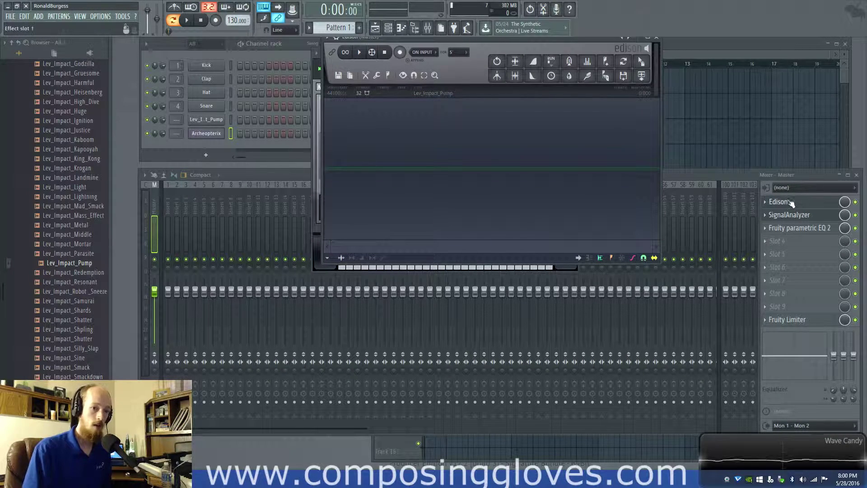
- Reset Sytrus to its Default preset and record a sustained note from it into Edison
left_click(399, 52)
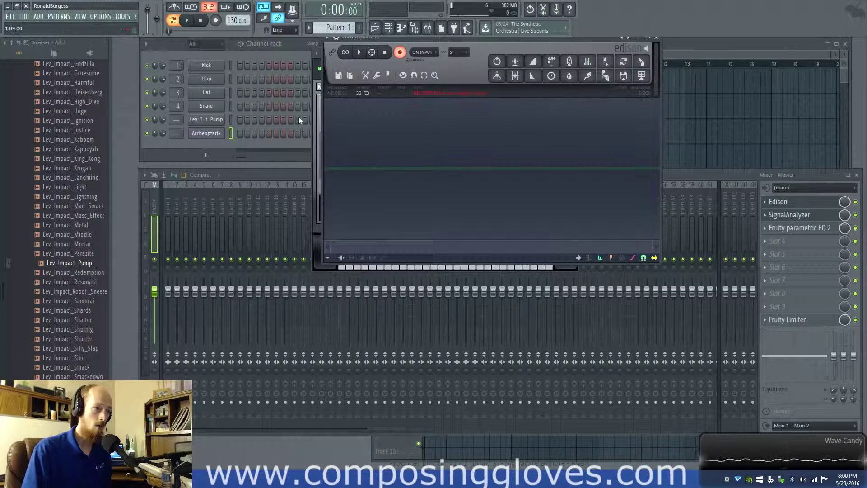
left_click(206, 133)
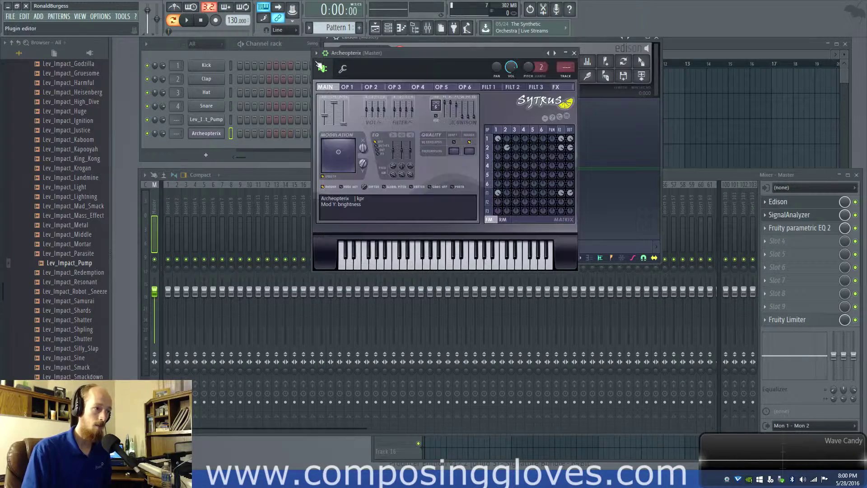
right_click(554, 53)
left_click(592, 249)
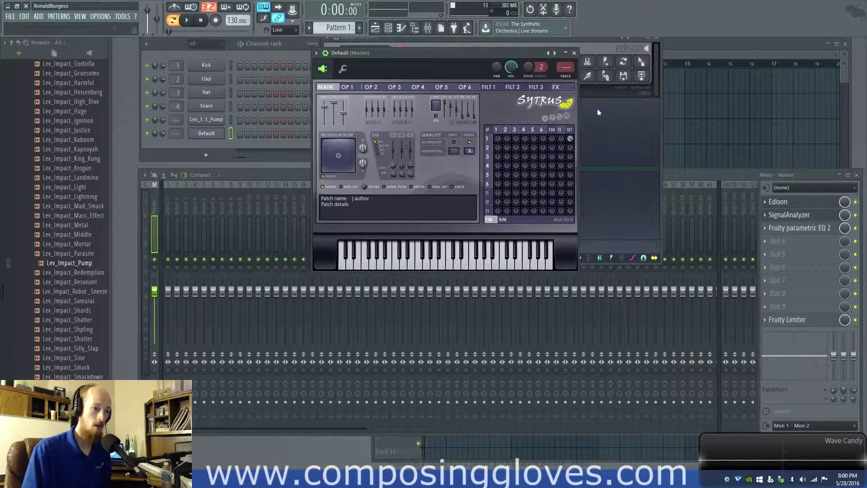
left_click(597, 41)
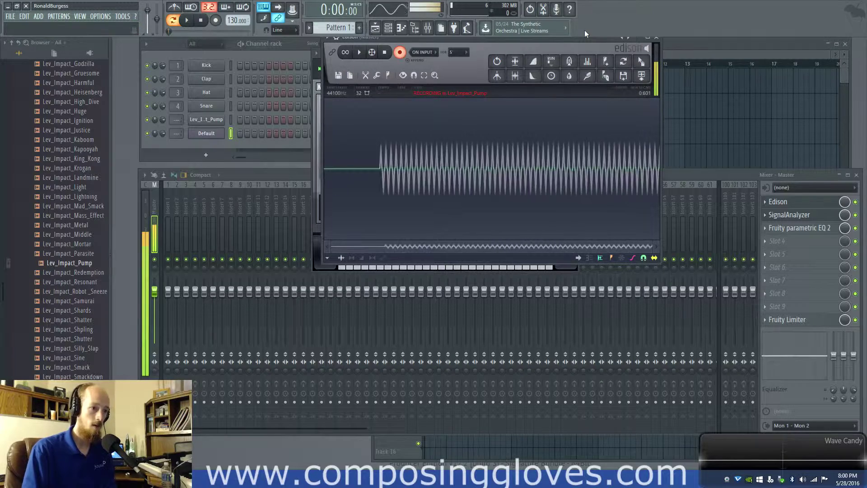
left_click(399, 52)
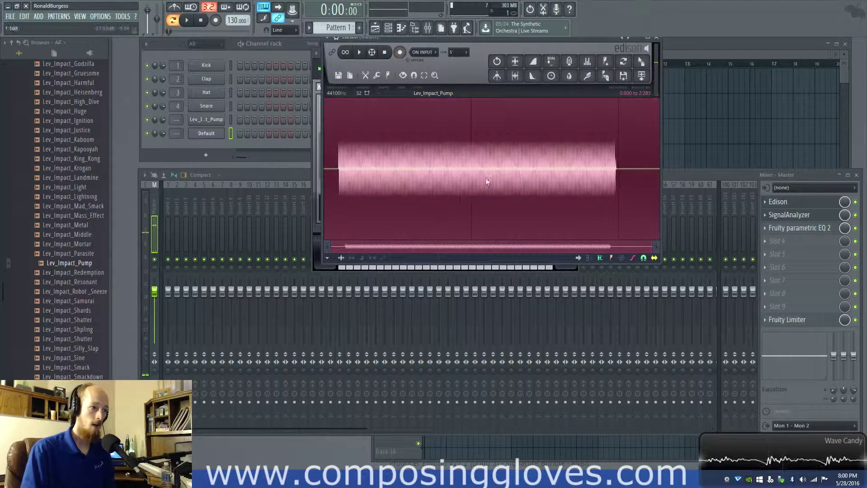
- Examine the repeating cycles of the recorded wave in Edison, from the whole recording down to a single cycle
scroll(478, 164, "up", 15)
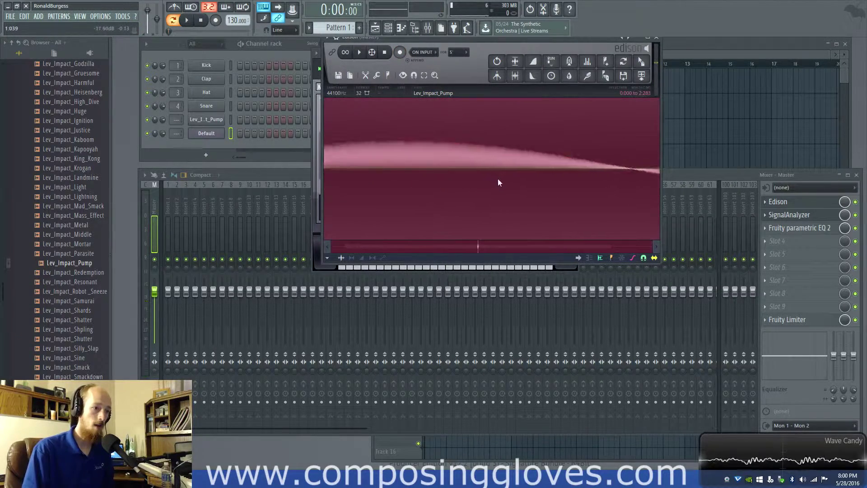
scroll(492, 172, "down", 12)
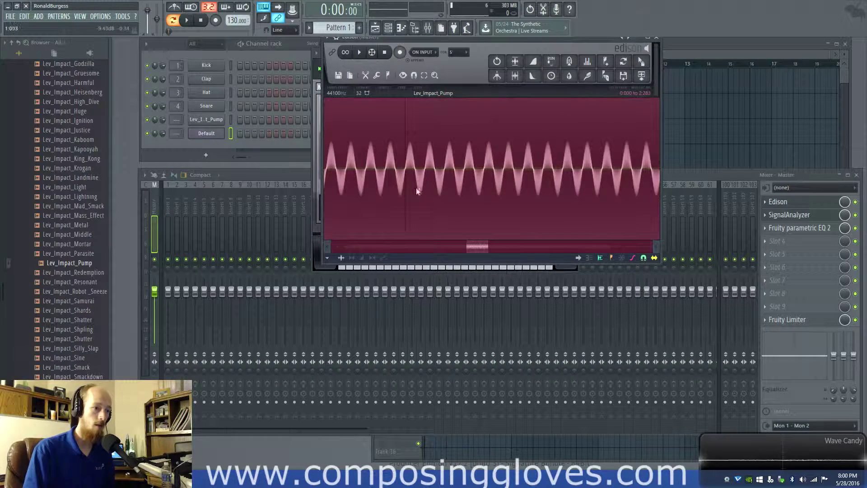
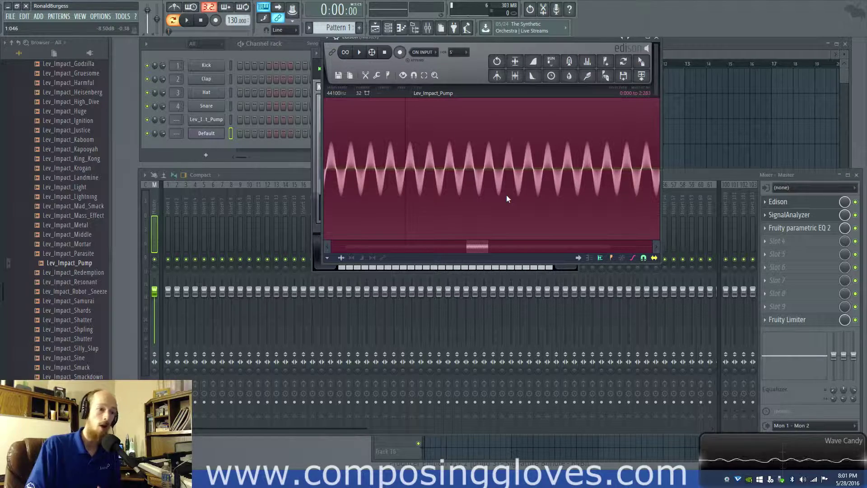
left_click_drag(468, 249, 345, 250)
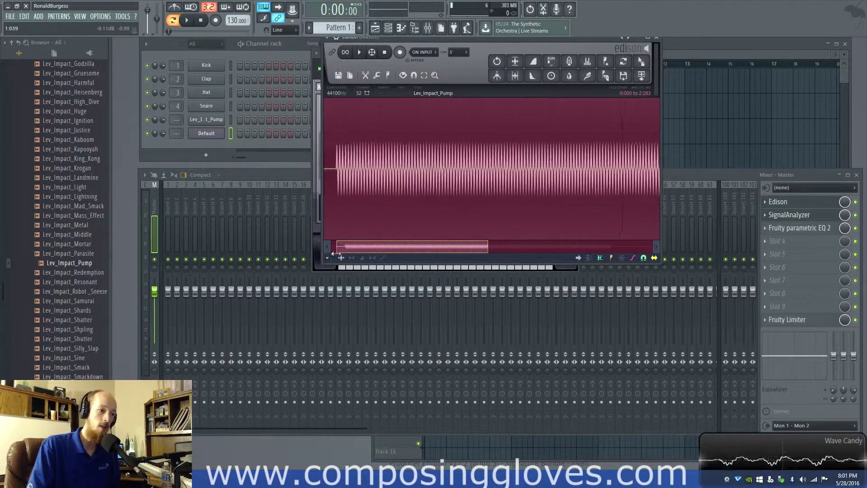
left_click_drag(487, 247, 380, 249)
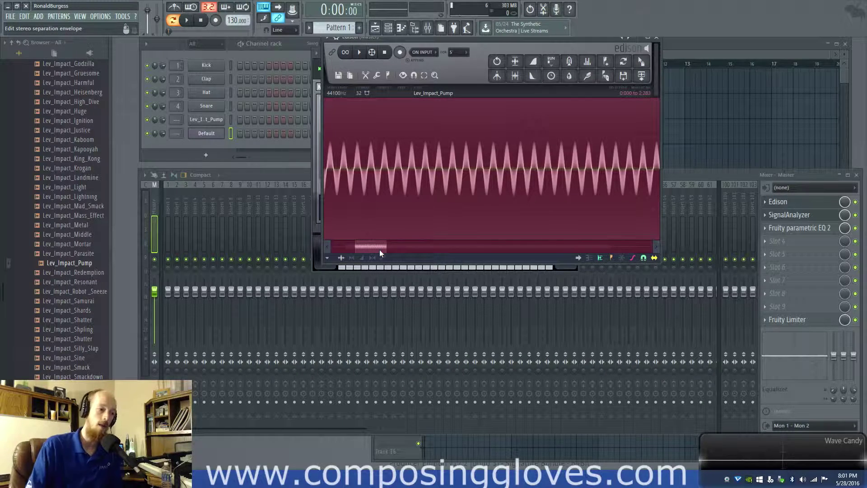
scroll(428, 196, "up", 15)
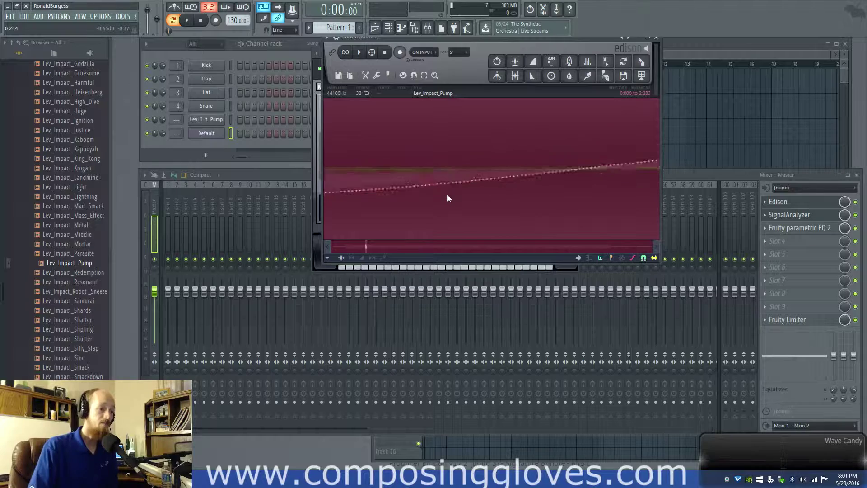
scroll(448, 198, "down", 10)
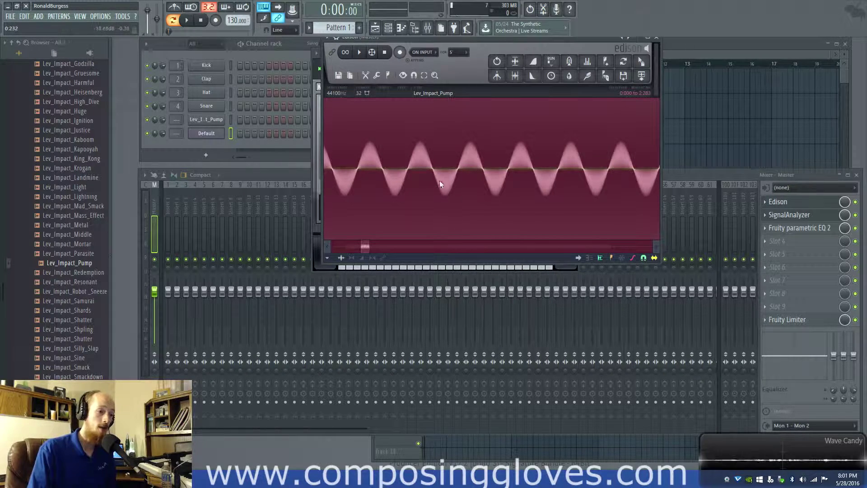
scroll(454, 183, "up", 12)
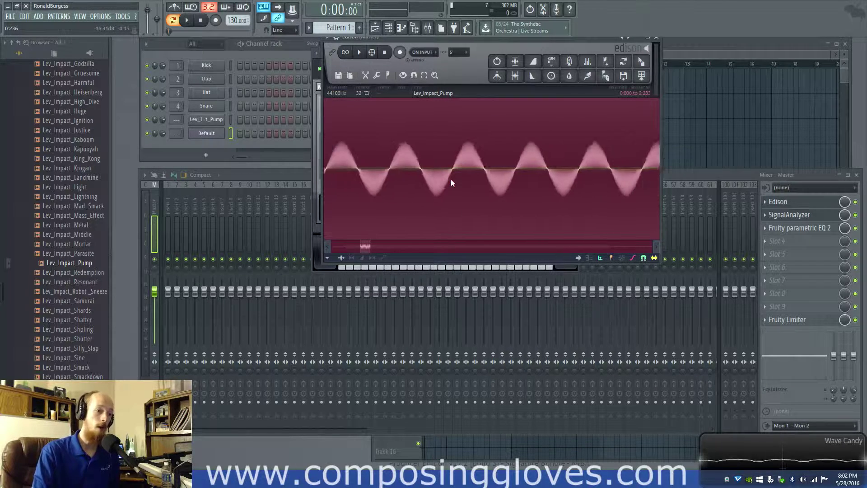
- Examine the individual sample points along the recorded wave at its peaks, troughs and centre-line crossings
scroll(409, 201, "up", 6)
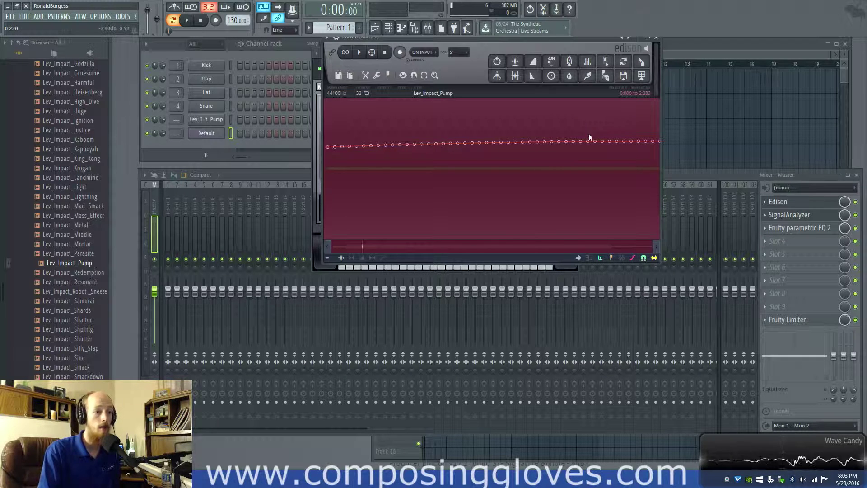
left_click_drag(581, 137, 470, 162)
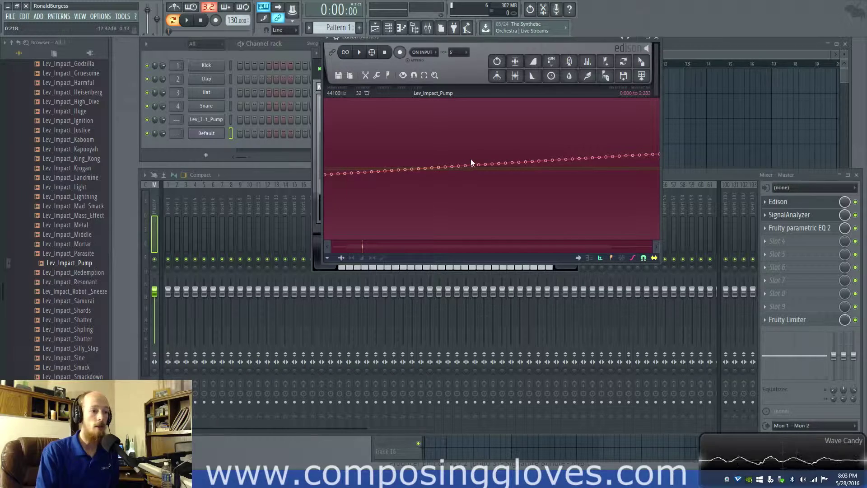
left_click_drag(600, 156, 567, 174)
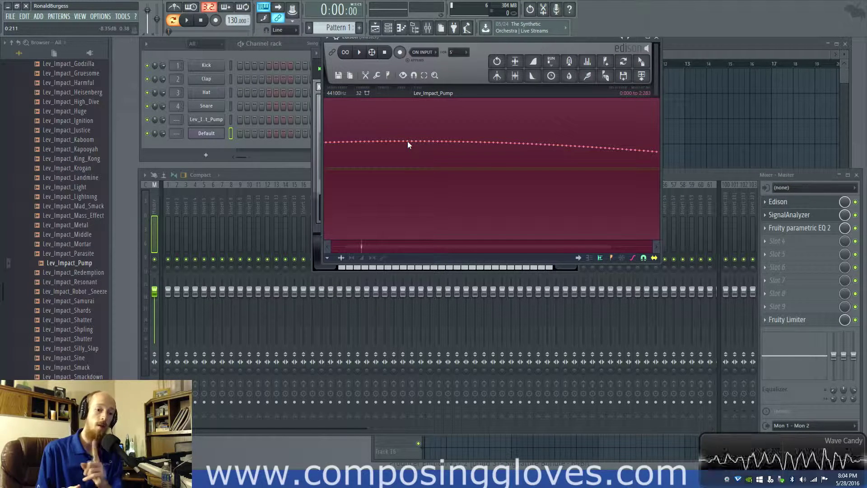
left_click(402, 149)
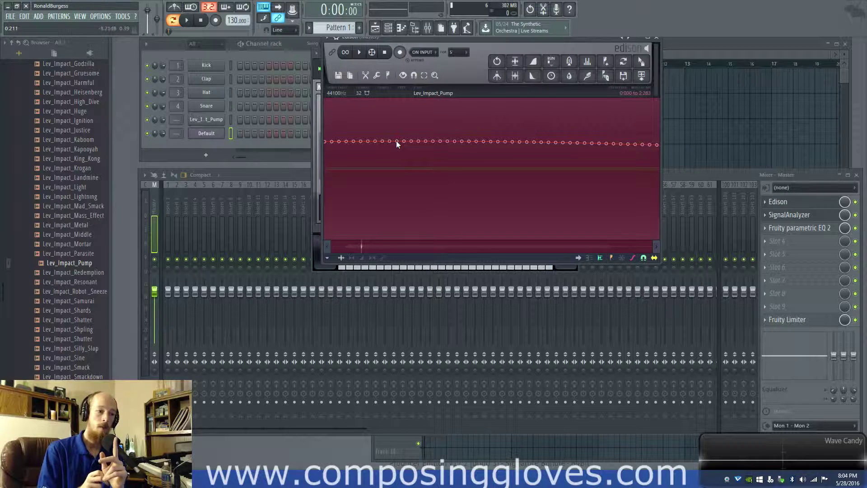
left_click_drag(396, 139, 347, 192)
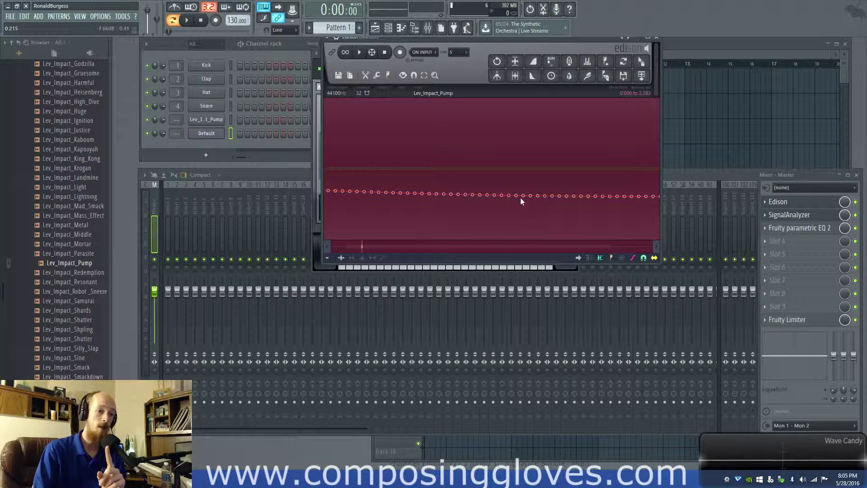
scroll(519, 200, "down", 5)
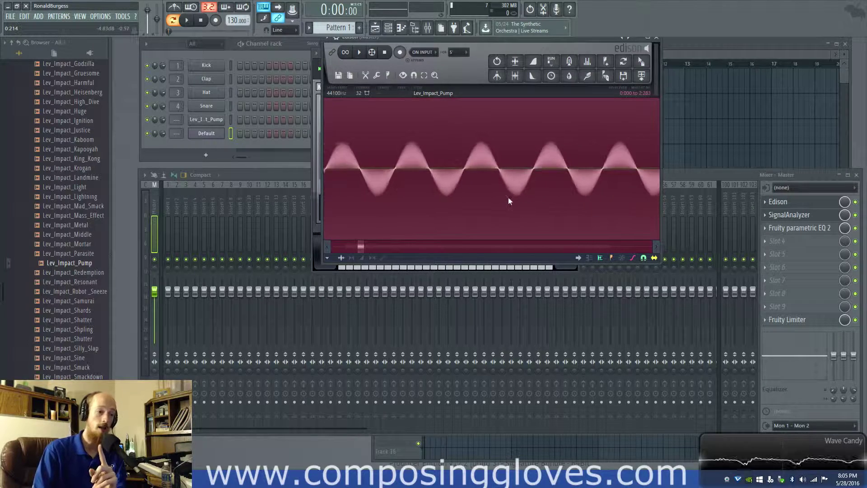
scroll(470, 161, "up", 6)
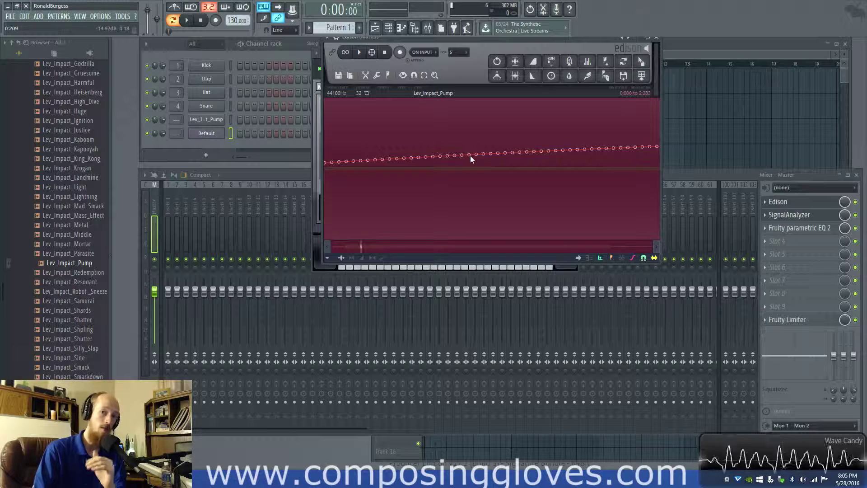
mouse_move(470, 156)
left_mouse_down()
mouse_move(475, 175)
mouse_move(515, 172)
mouse_move(547, 191)
left_mouse_up()
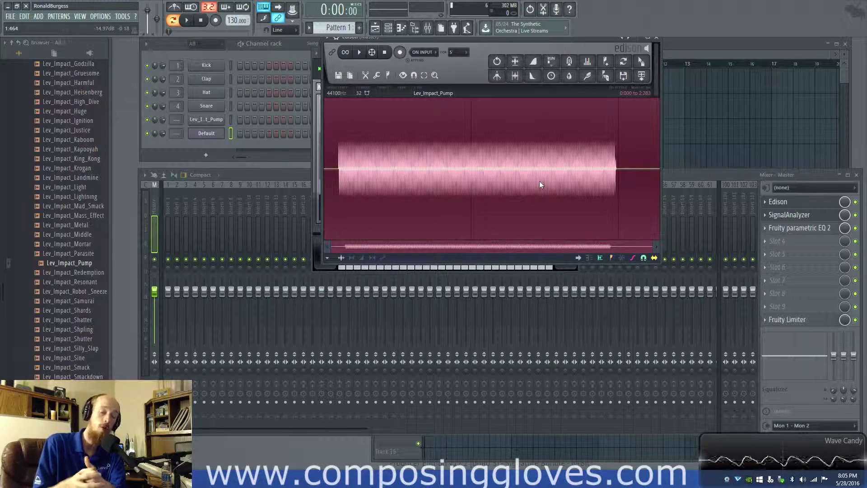
- Compare a few single wave cycles near the end of the recording with the complete waveform
scroll(538, 179, "up", 5)
scroll(538, 178, "up", 5)
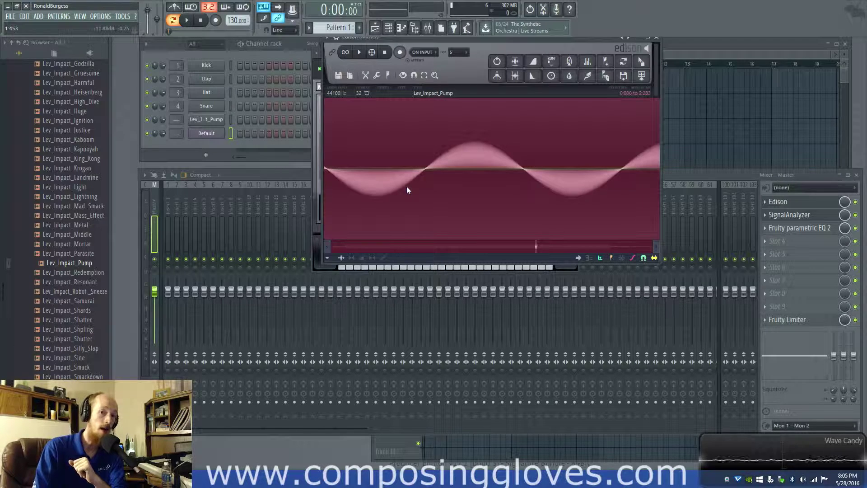
scroll(407, 188, "down", 8)
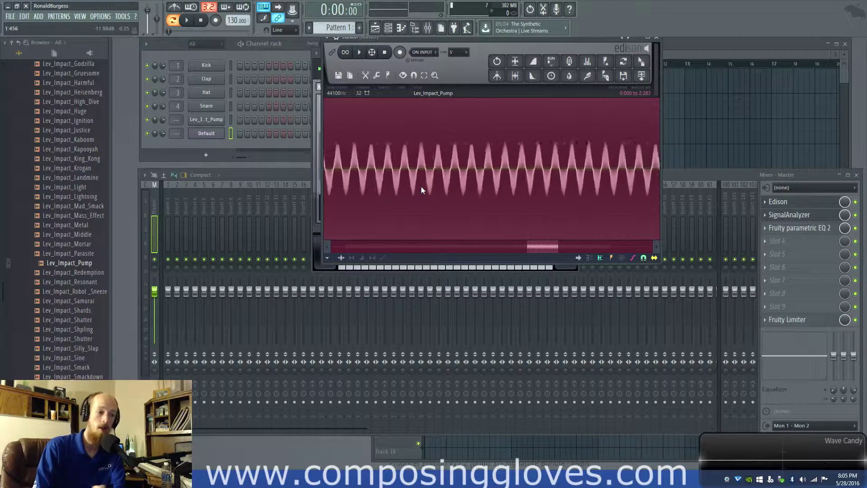
scroll(421, 186, "down", 5)
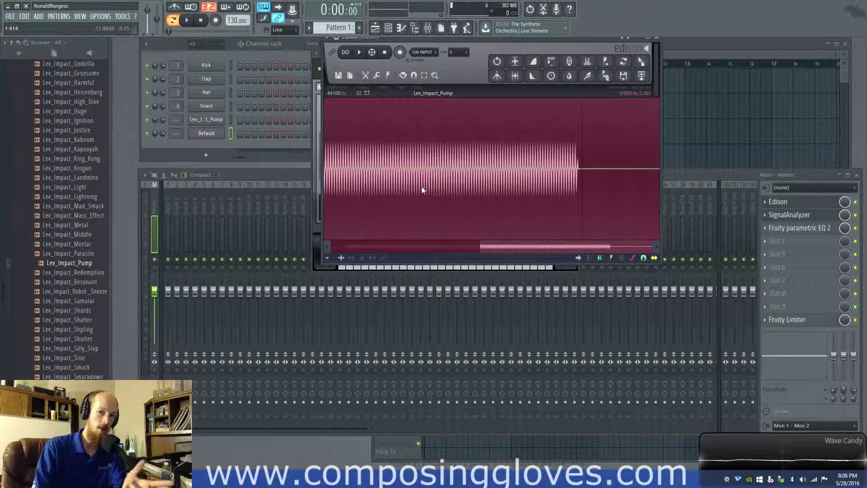
scroll(421, 186, "down", 4)
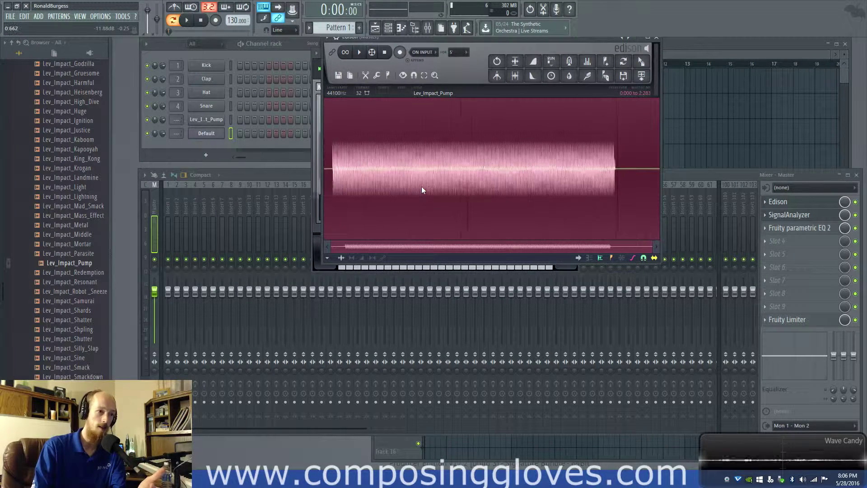